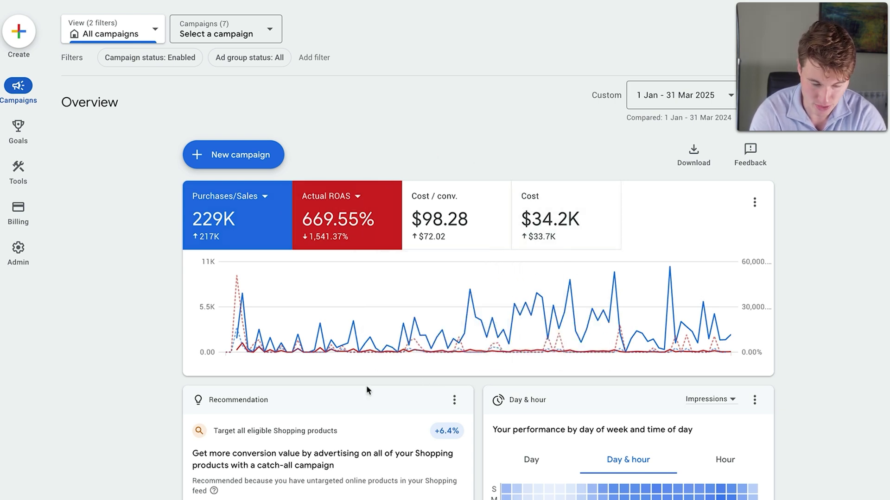
- Deselect the Actual ROAS metric so it leaves the Overview performance chart
click(372, 236)
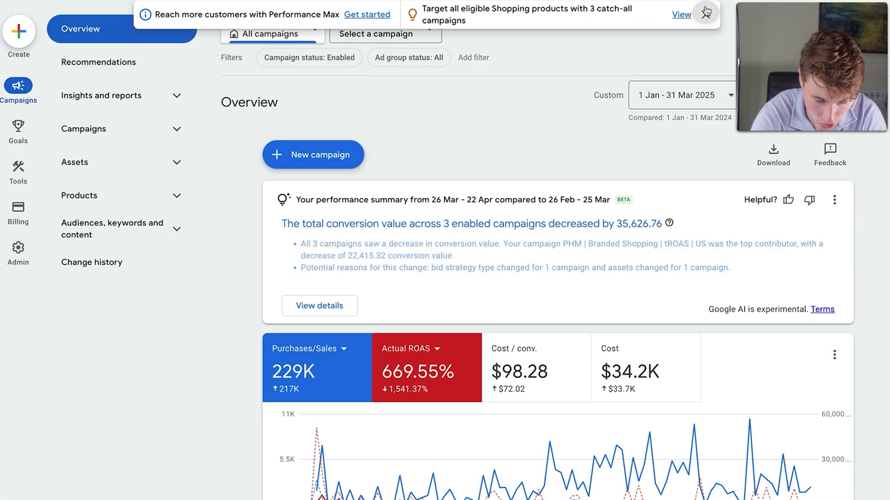
click(144, 139)
click(168, 172)
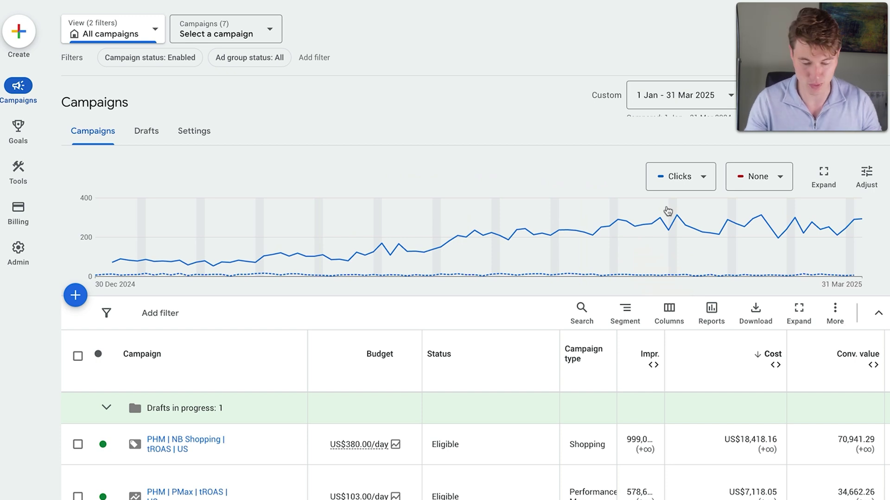
scroll(301, 338, down, 2)
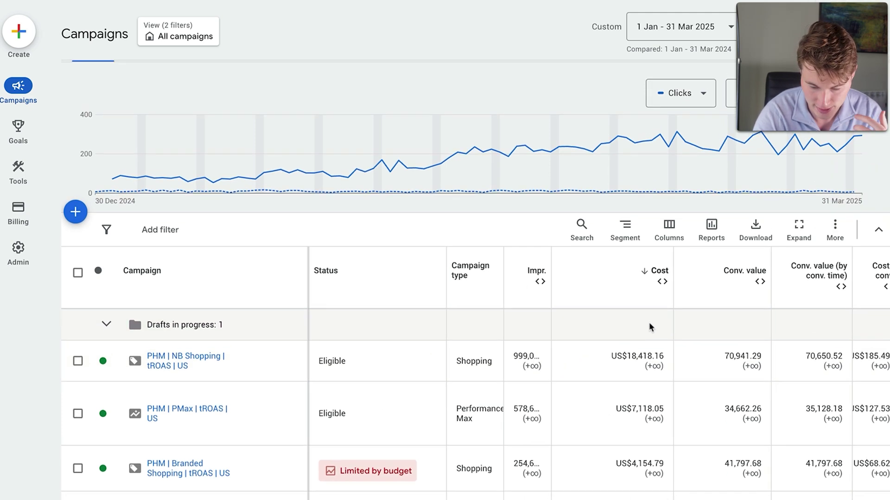
scroll(649, 325, right, 2)
scroll(649, 325, down, 1)
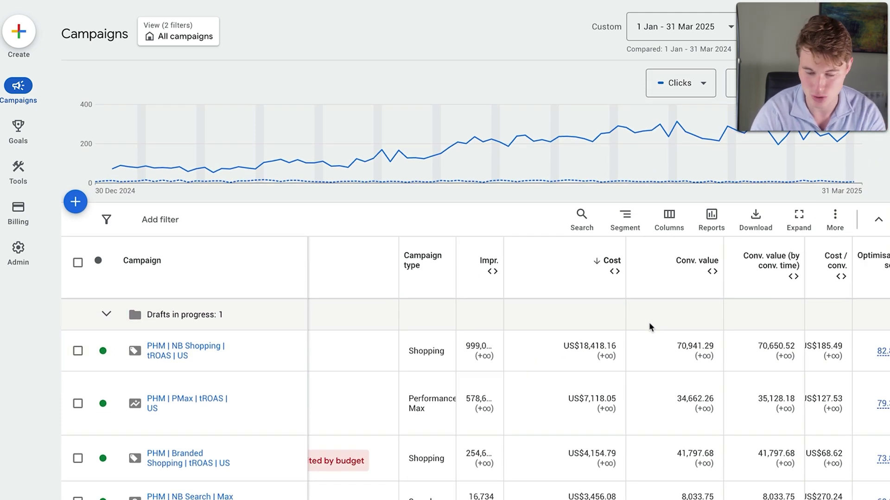
scroll(649, 324, down, 1)
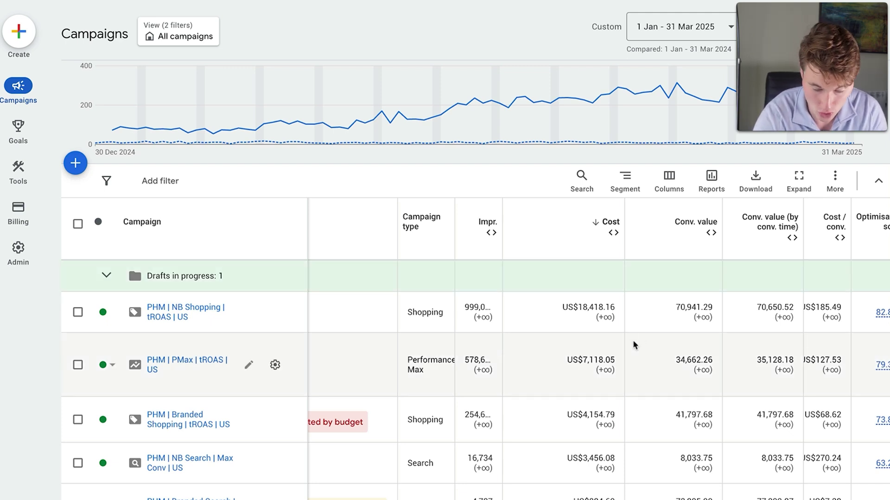
scroll(634, 346, down, 1)
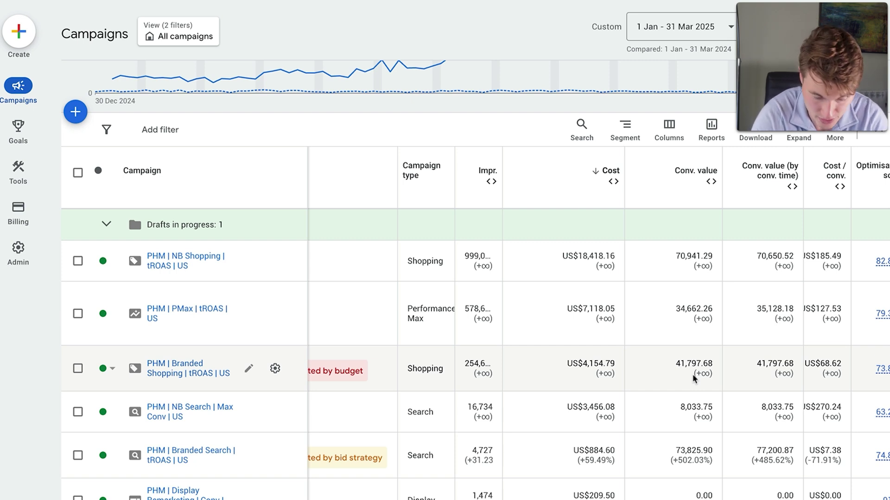
scroll(693, 378, down, 1)
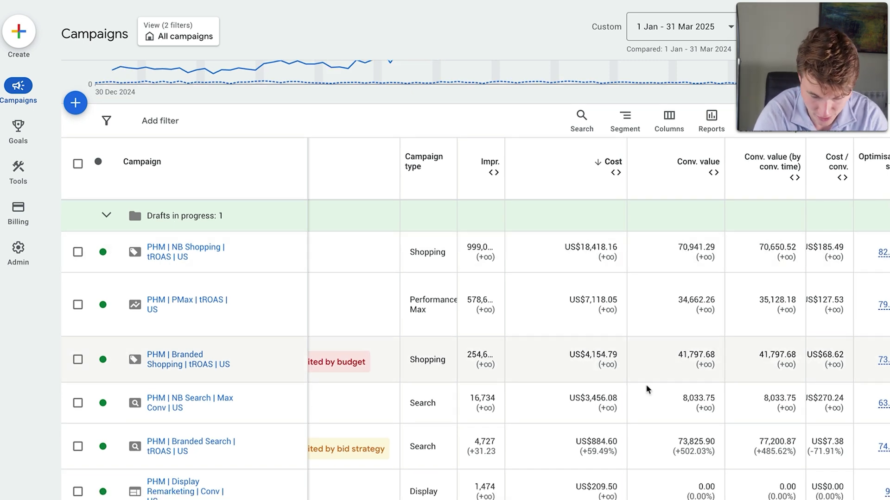
scroll(597, 406, down, 1)
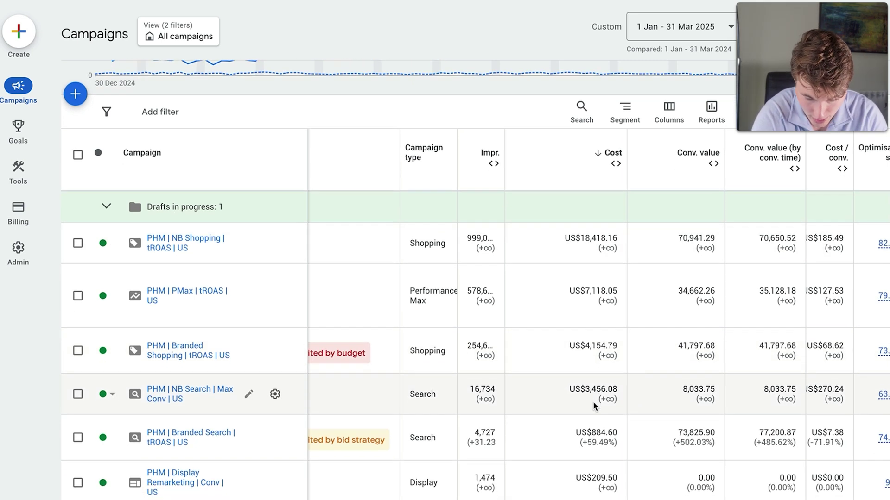
scroll(607, 427, down, 3)
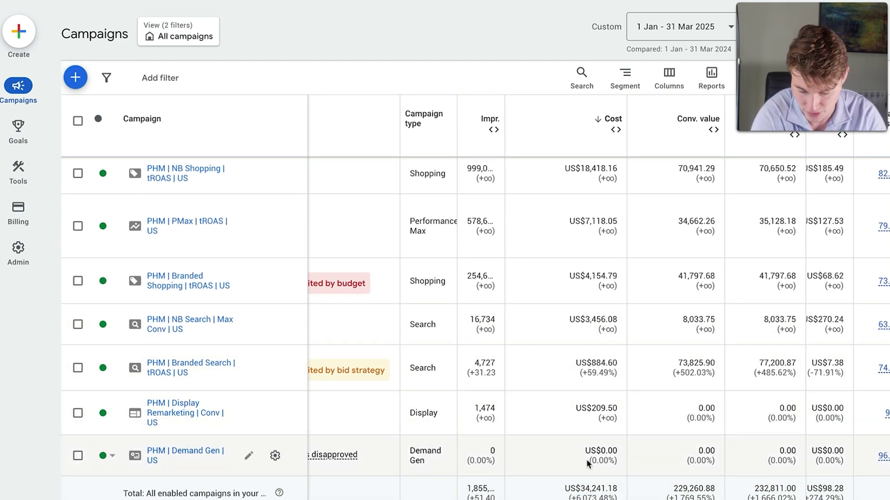
scroll(587, 460, up, 3)
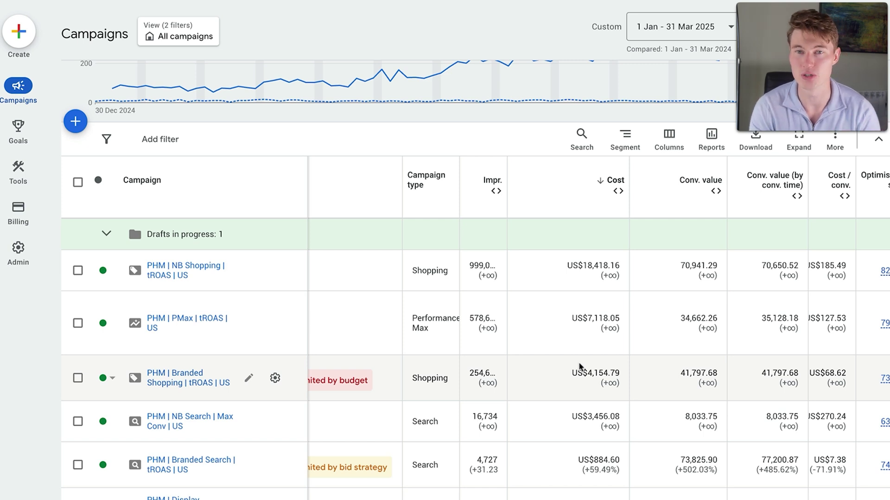
scroll(566, 307, left, 3)
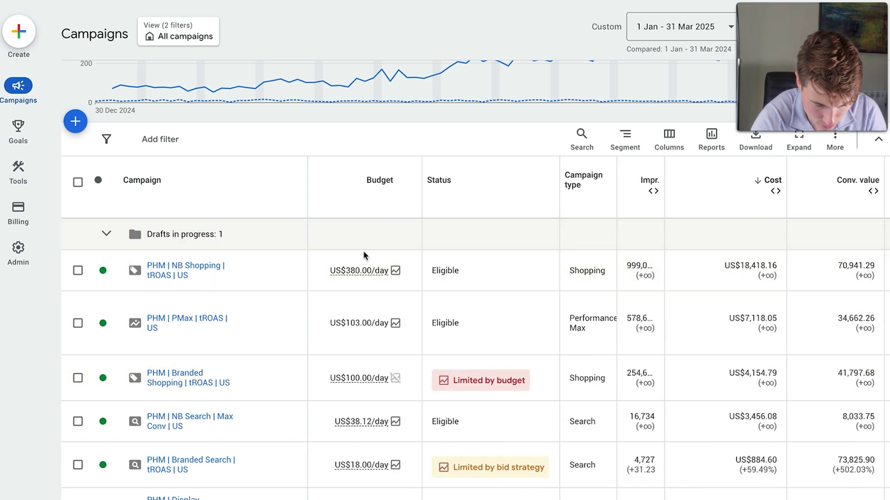
- Open the PHM | NB Shopping | tROAS | US campaign and its only ad group's product groups
click(190, 267)
scroll(269, 331, down, 2)
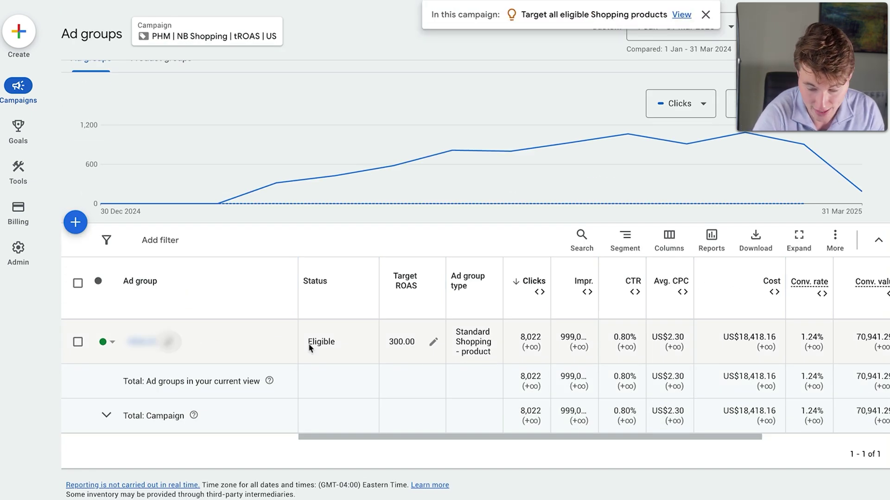
scroll(760, 369, right, 3)
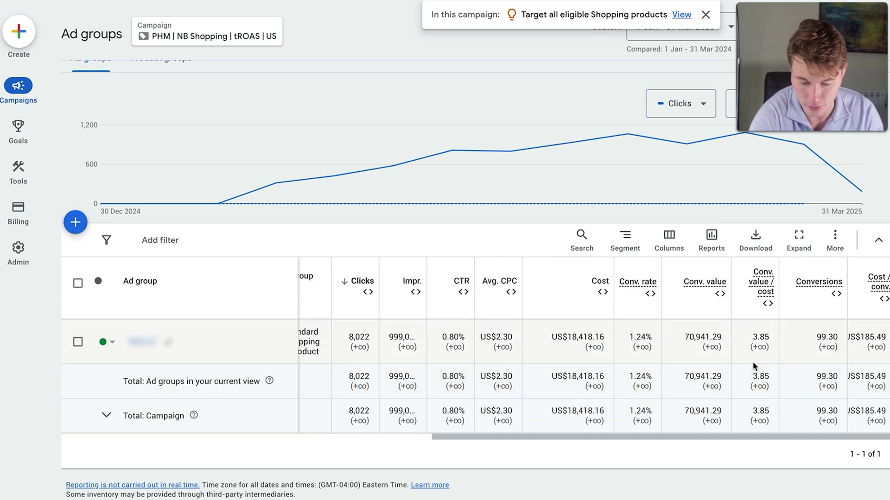
scroll(688, 361, left, 3)
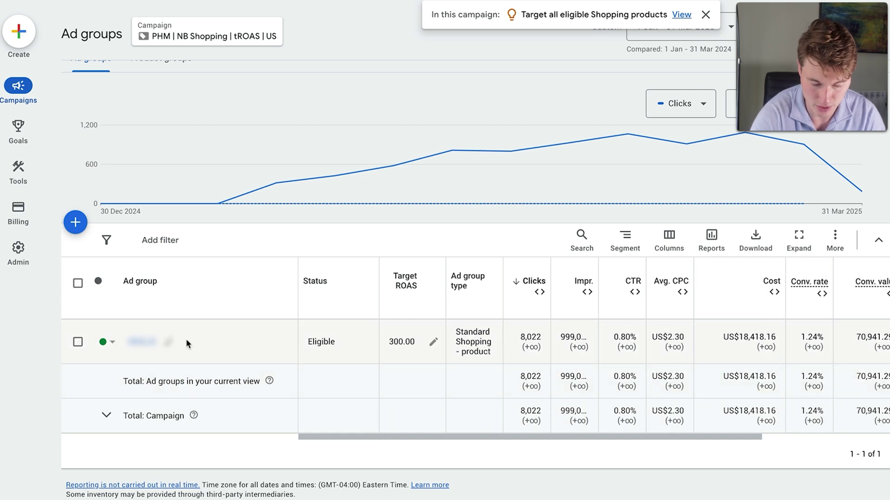
click(146, 343)
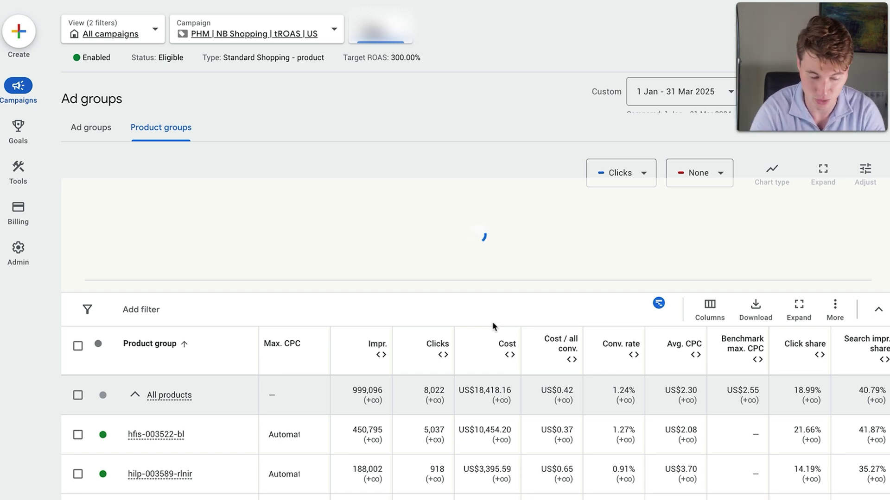
scroll(471, 398, down, 3)
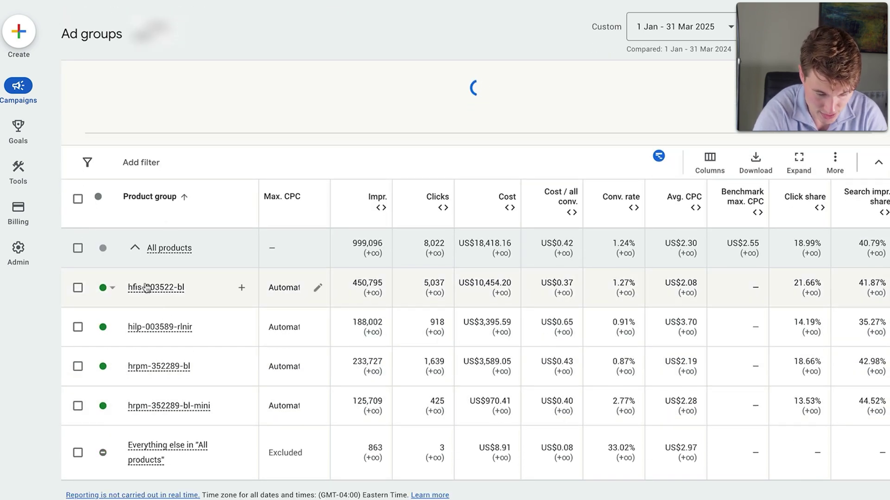
mouse_move(28, 94)
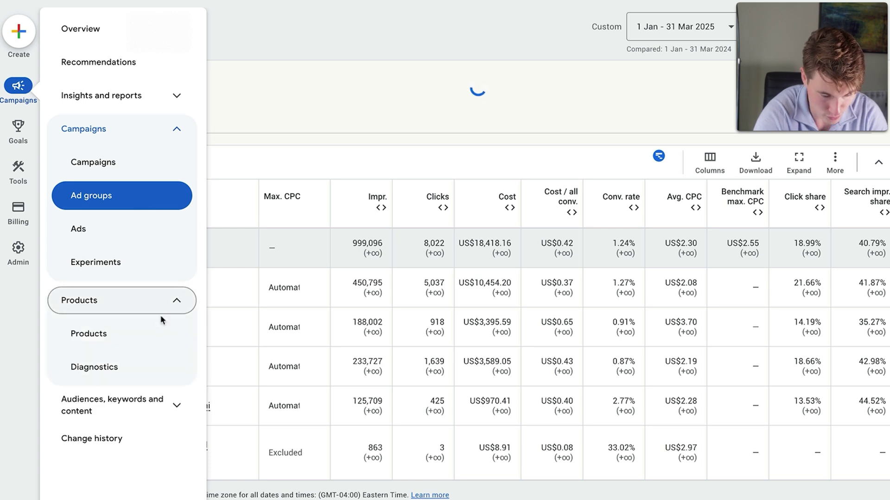
- Open the ad group's Products list sorted by cost and scroll through the products
click(158, 327)
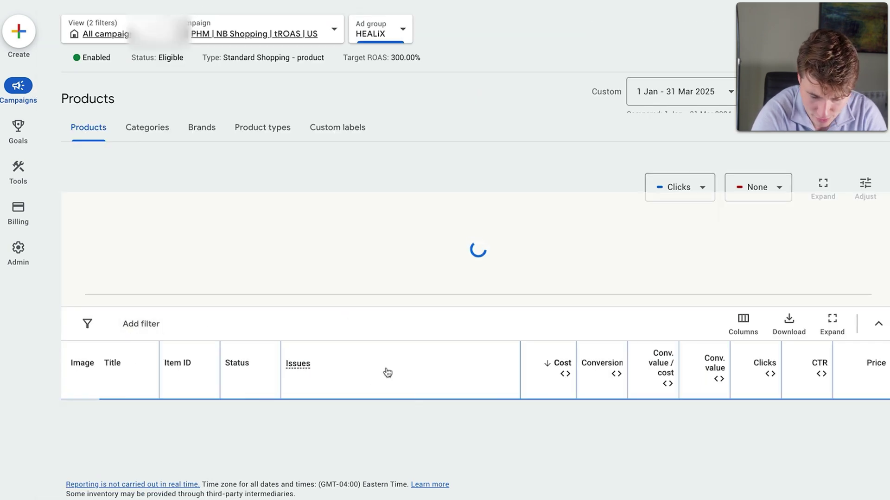
scroll(350, 393, down, 3)
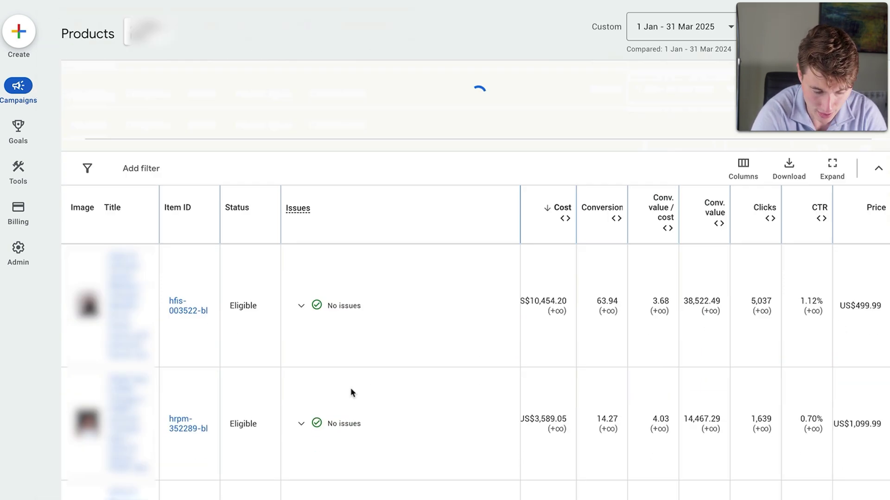
scroll(351, 393, down, 1)
scroll(313, 360, down, 1)
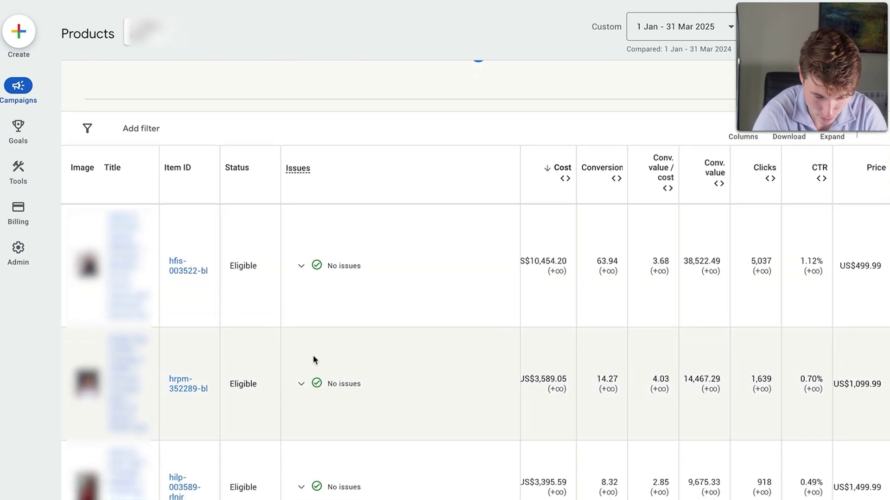
scroll(313, 359, down, 1)
scroll(447, 371, down, 2)
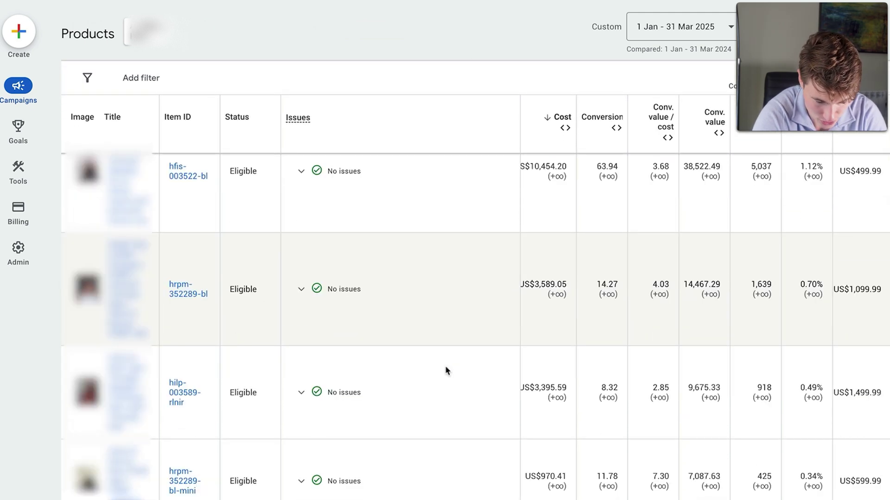
scroll(446, 371, down, 10)
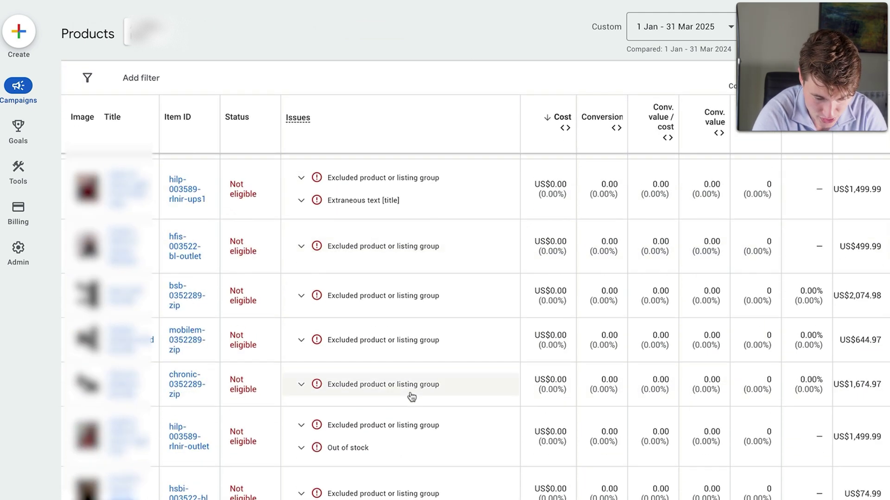
scroll(410, 395, down, 5)
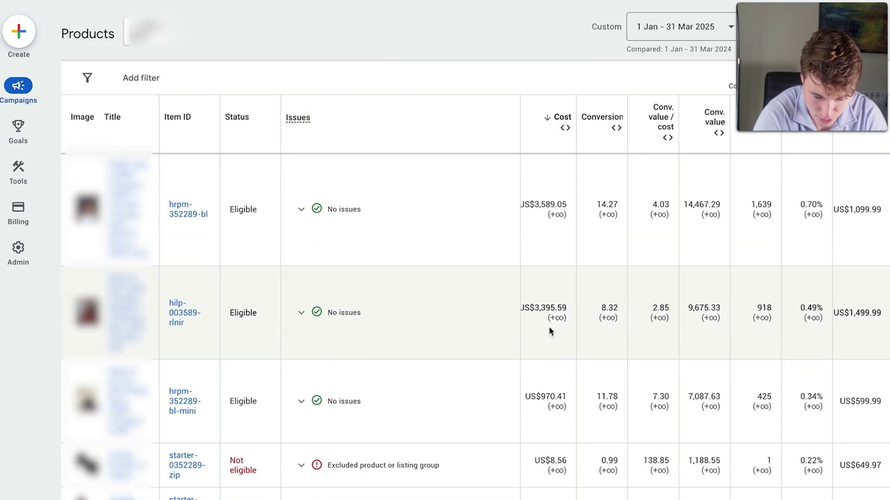
scroll(549, 326, up, 1)
scroll(493, 301, down, 4)
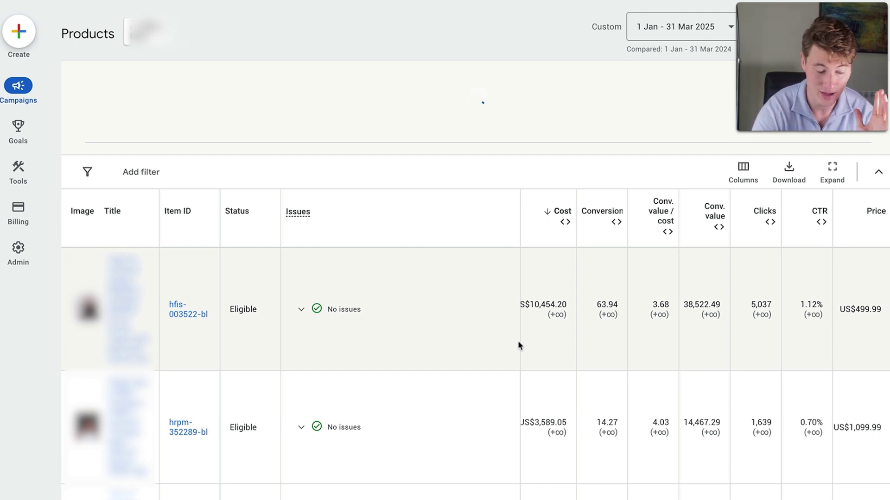
scroll(221, 254, down, 2)
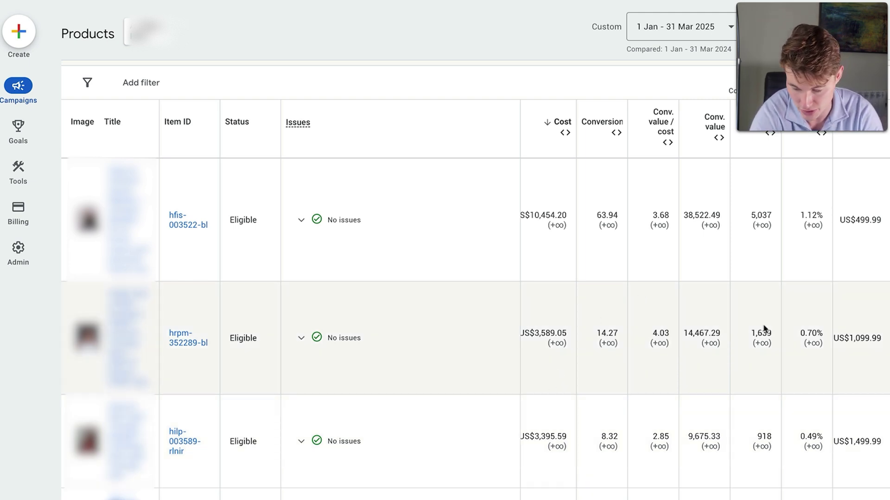
- Clear an accidental text selection in the product table and finish reviewing it
drag(878, 335, 833, 337)
click(865, 347)
scroll(888, 246, down, 1)
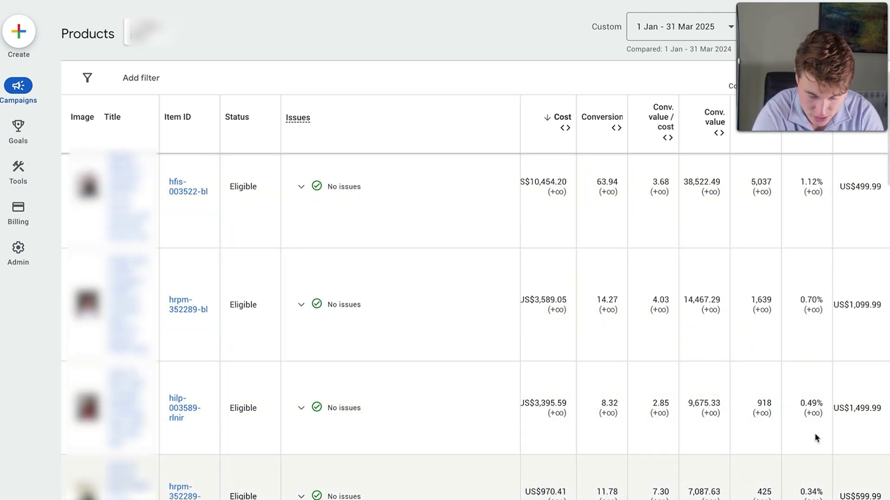
scroll(688, 292, up, 5)
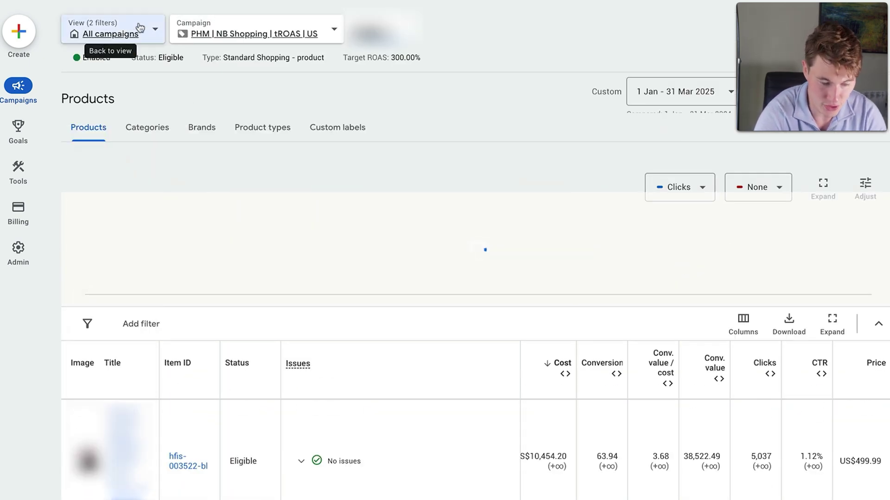
- Return to the all-campaigns list and close the view filter options
click(130, 34)
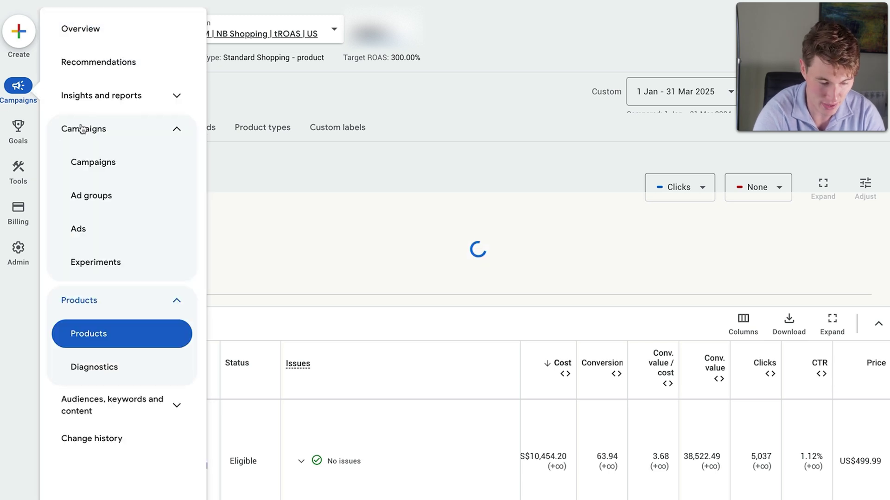
click(93, 163)
scroll(92, 139, down, 1)
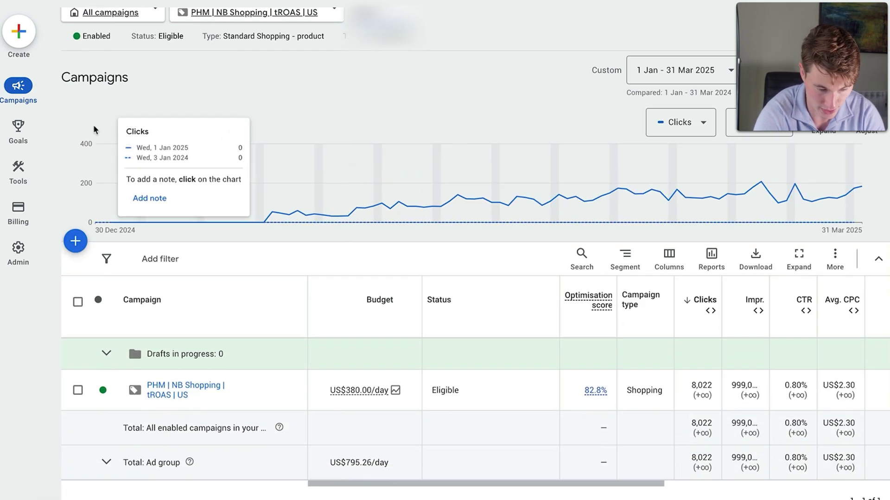
click(415, 105)
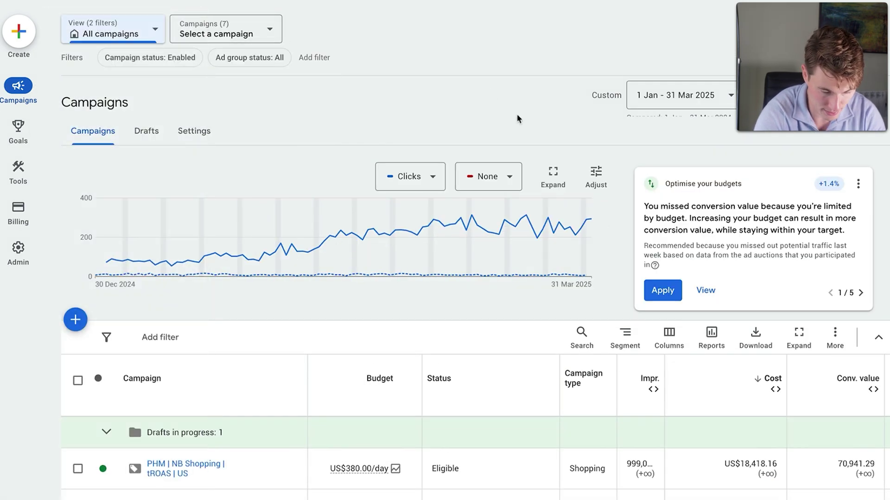
scroll(449, 272, down, 4)
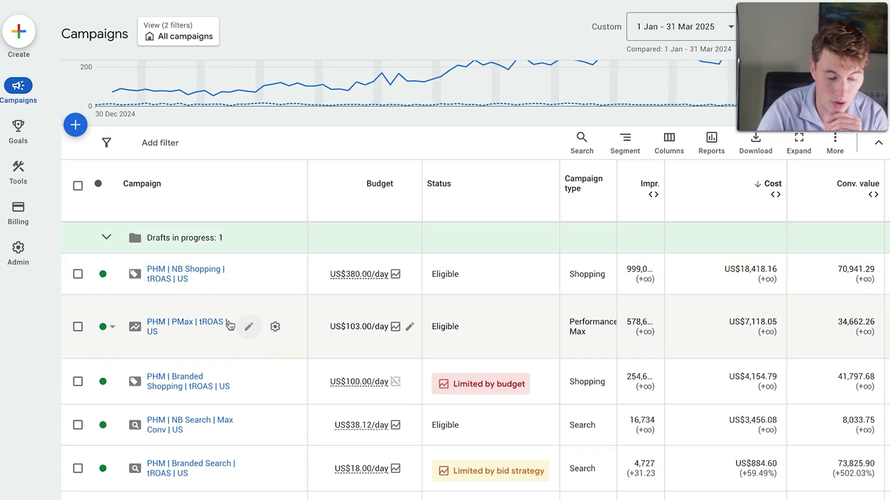
- Open the PHM | PMax | tROAS | US campaign and show Asset Group 1's listing groups
click(215, 323)
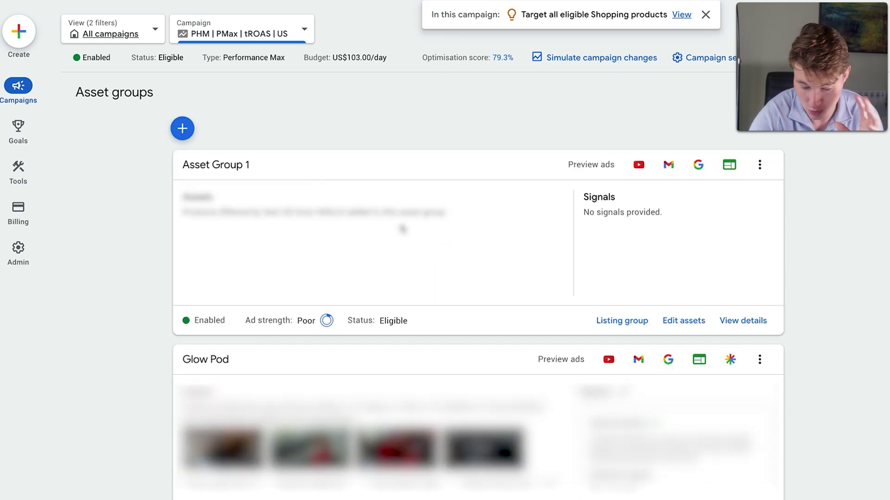
scroll(401, 227, down, 3)
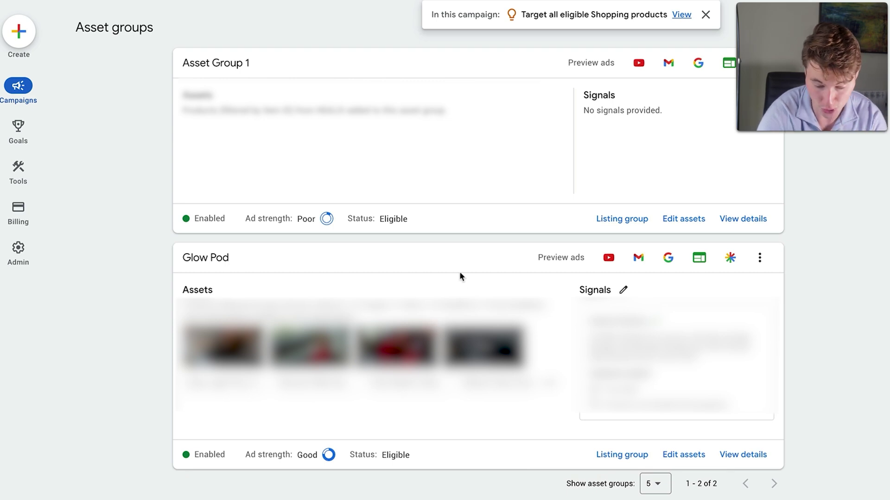
scroll(460, 305, up, 3)
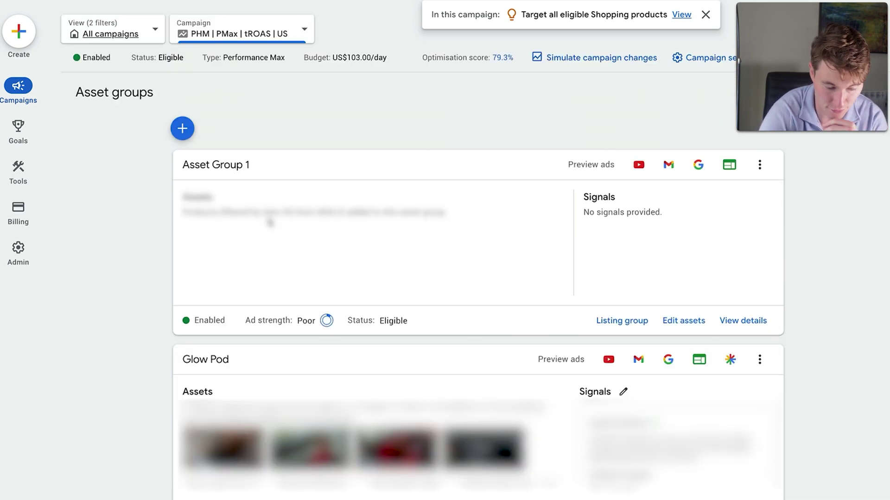
mouse_move(6, 103)
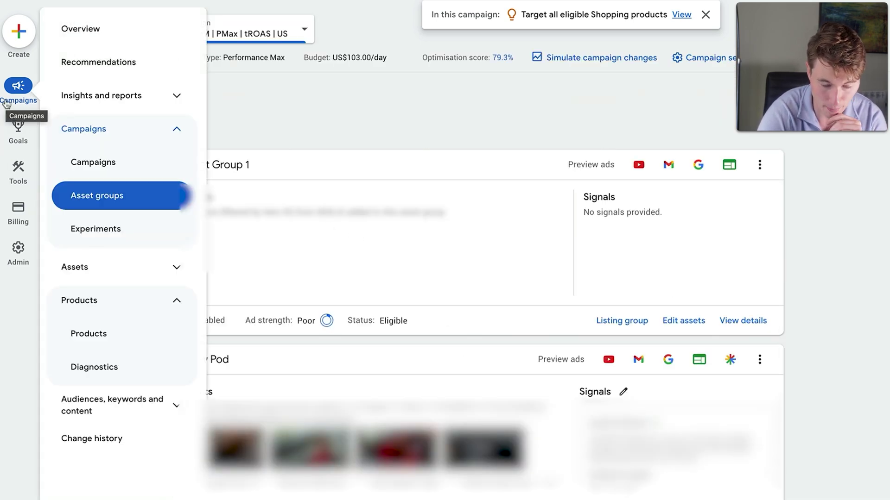
click(599, 320)
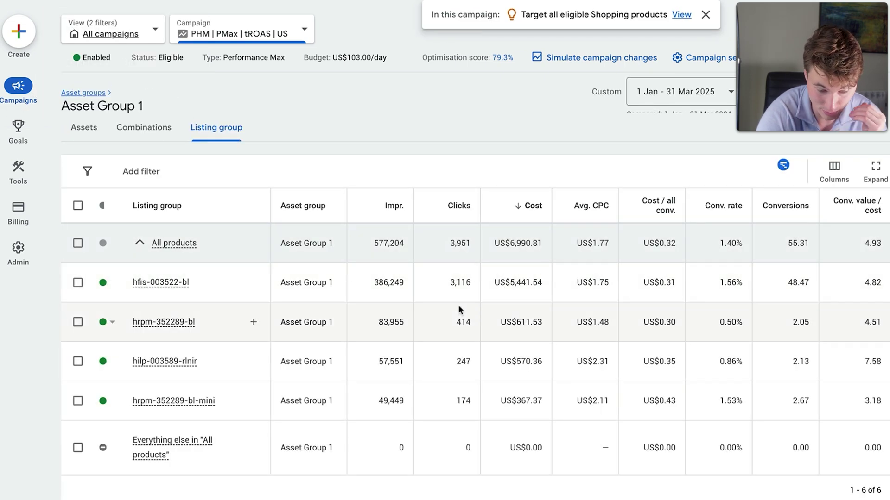
- Show the PMax campaign's Products page and scroll through its product performance table
mouse_move(21, 135)
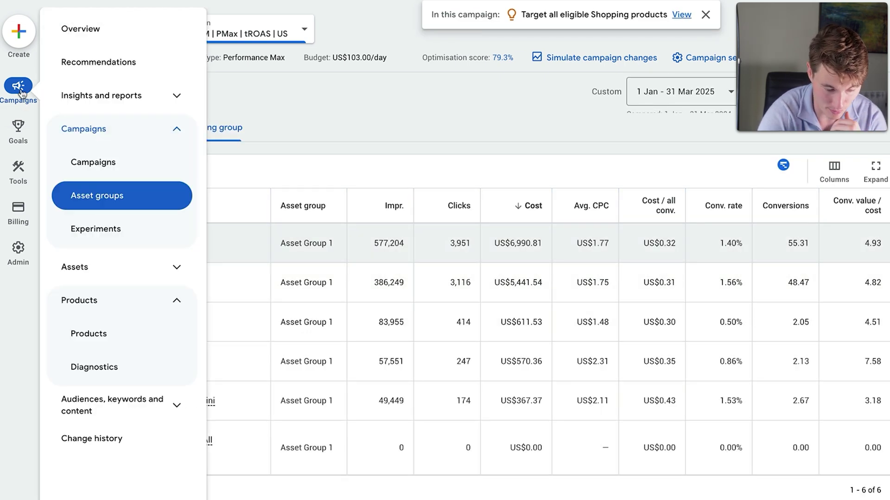
click(90, 278)
scroll(501, 370, down, 5)
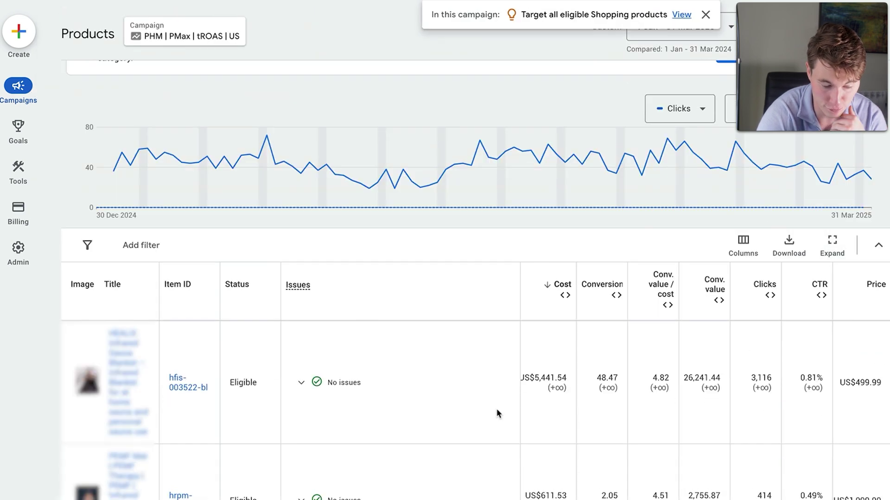
scroll(497, 408, down, 2)
scroll(496, 409, up, 3)
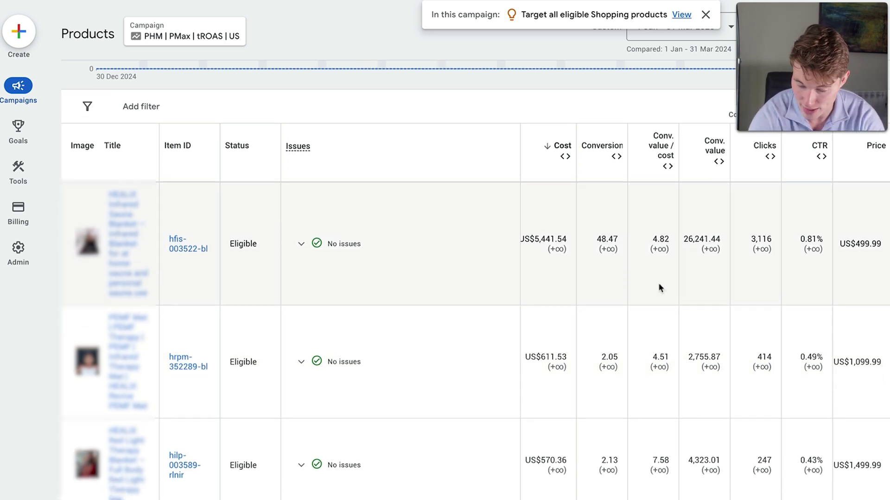
scroll(649, 301, up, 6)
mouse_move(31, 67)
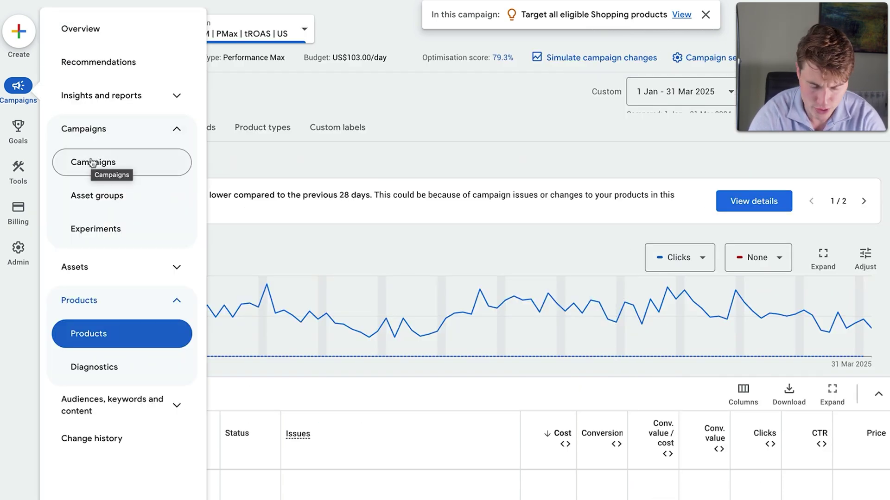
- Switch back to all campaigns and scroll the list toward the Branded Shopping campaign
click(106, 37)
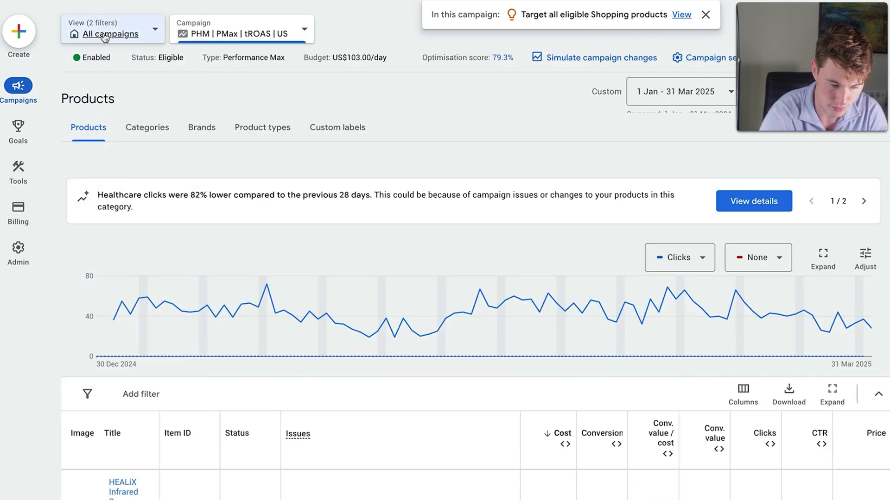
mouse_move(18, 86)
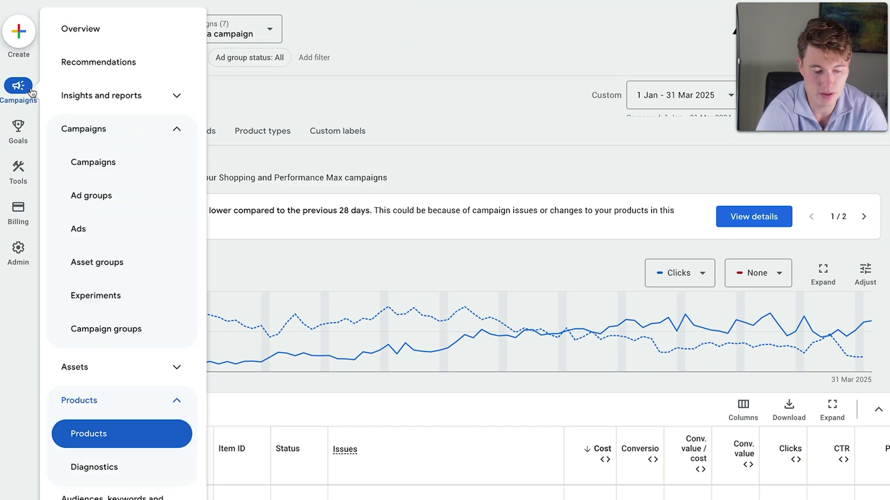
click(114, 152)
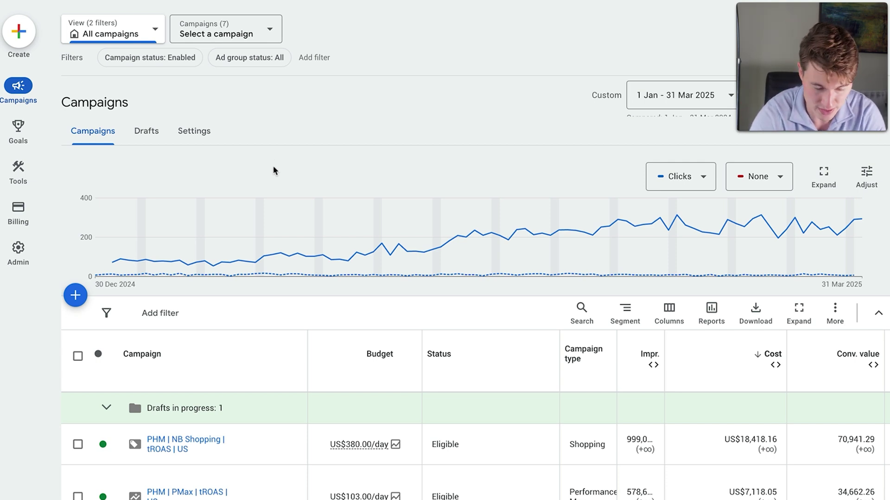
scroll(311, 255, down, 3)
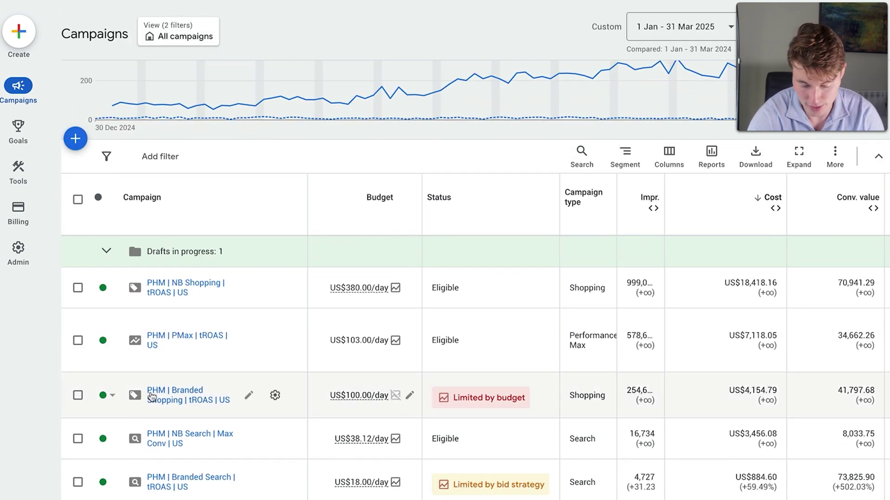
- Review the Branded Shopping campaign's negative keywords, then switch back to all campaigns
click(151, 395)
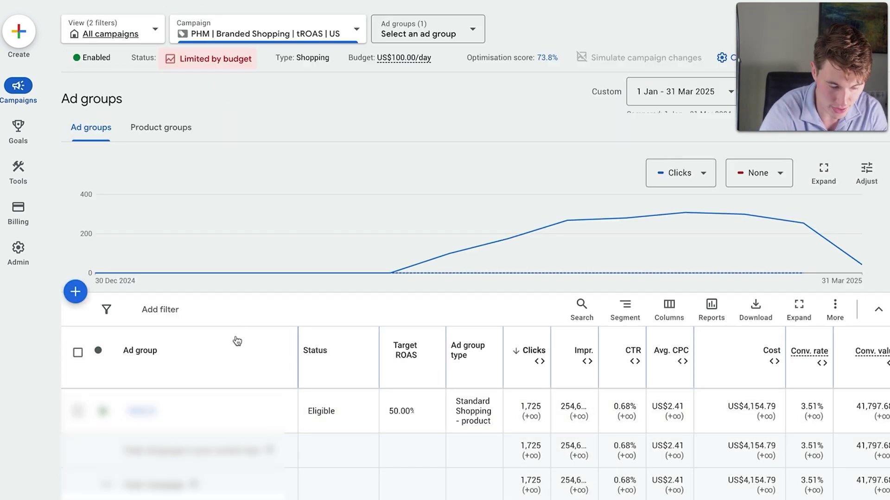
click(18, 171)
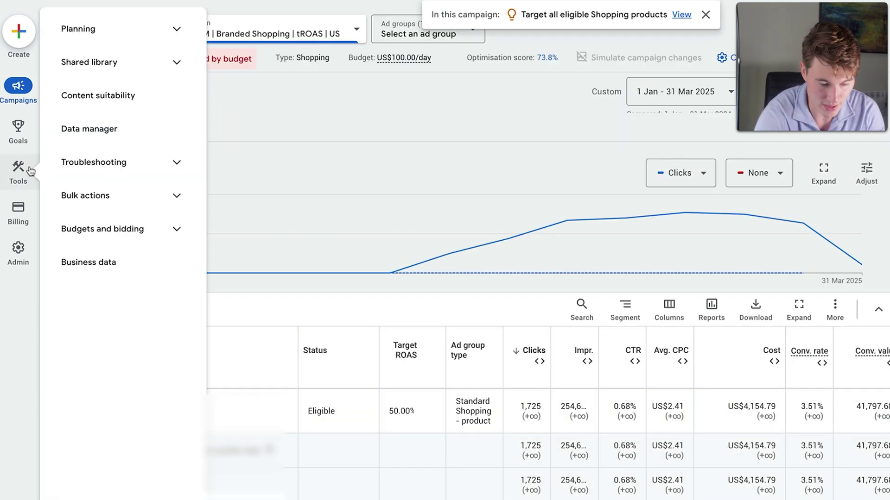
mouse_move(24, 106)
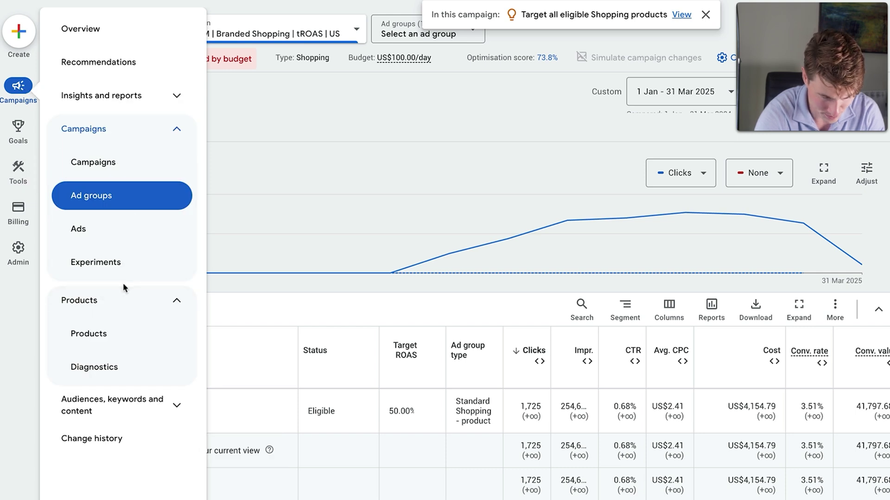
click(97, 345)
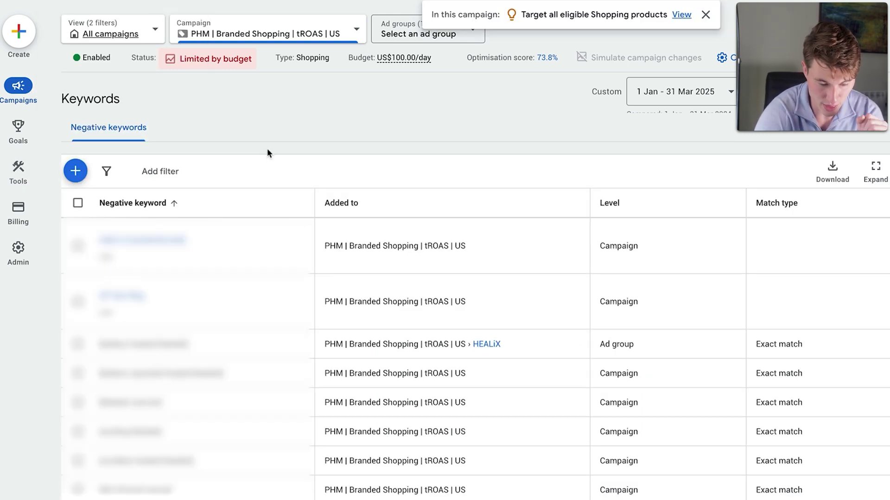
scroll(306, 415, down, 1)
scroll(306, 415, down, 10)
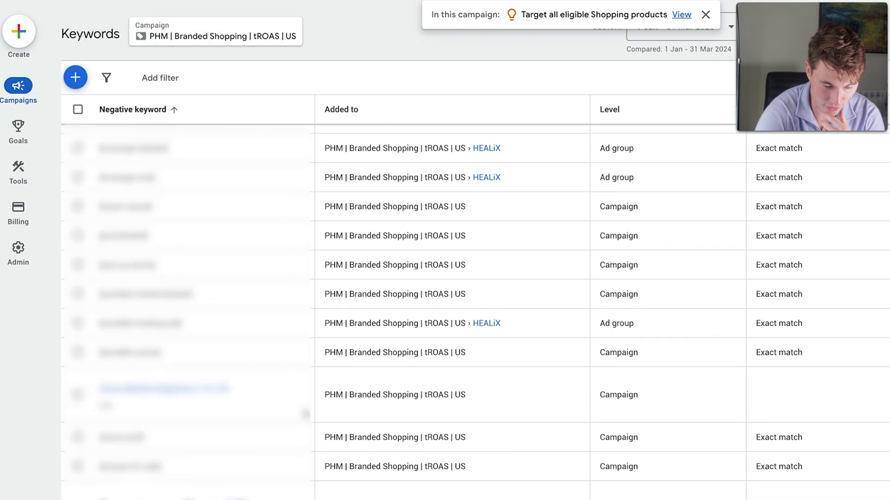
scroll(305, 414, down, 6)
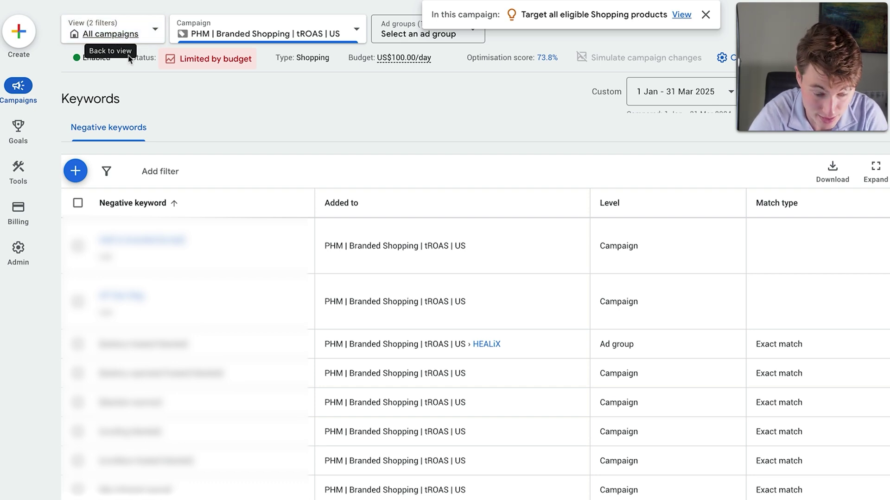
click(116, 37)
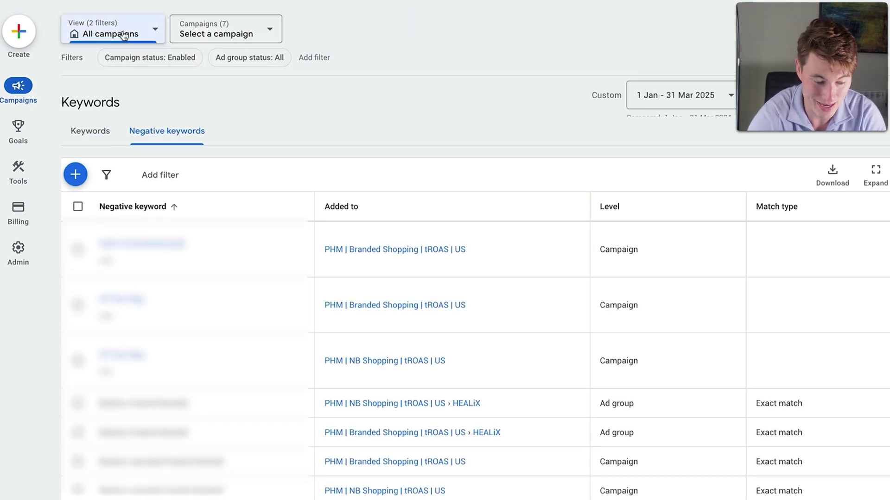
mouse_move(29, 103)
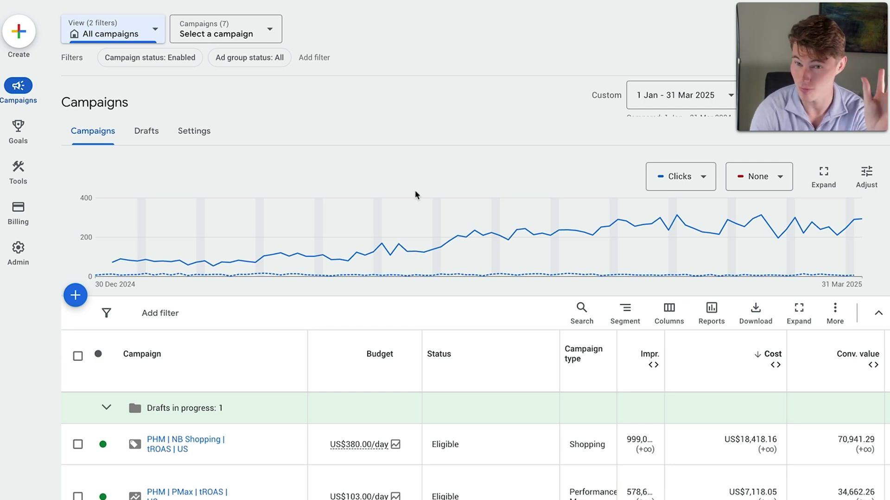
- Open the NB Search | Max Conv | US campaign and scan its three ad groups' results
scroll(184, 232, down, 5)
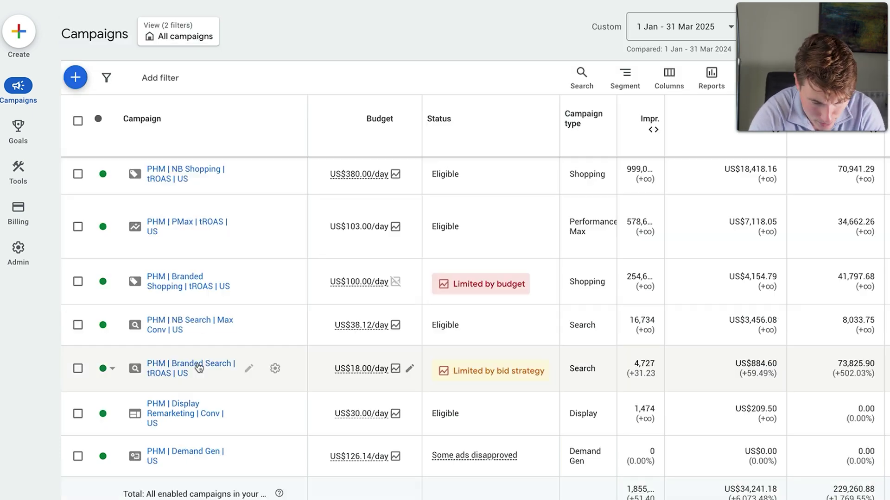
click(172, 320)
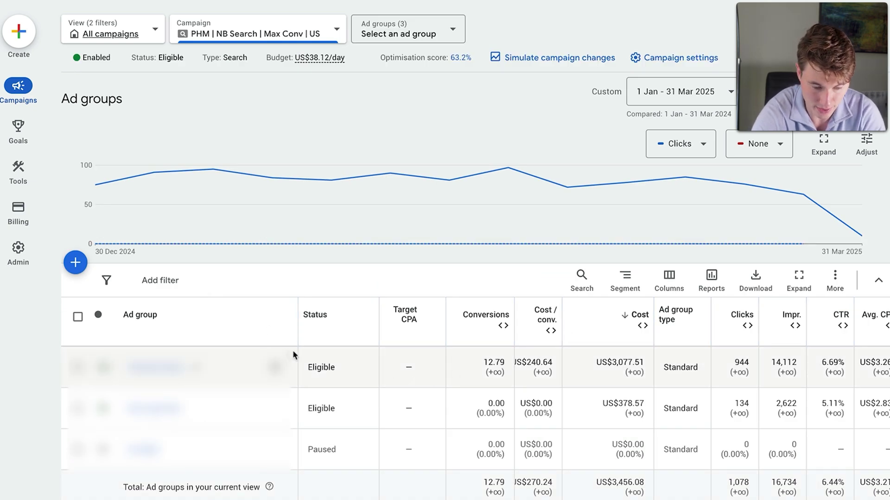
scroll(488, 343, right, 1)
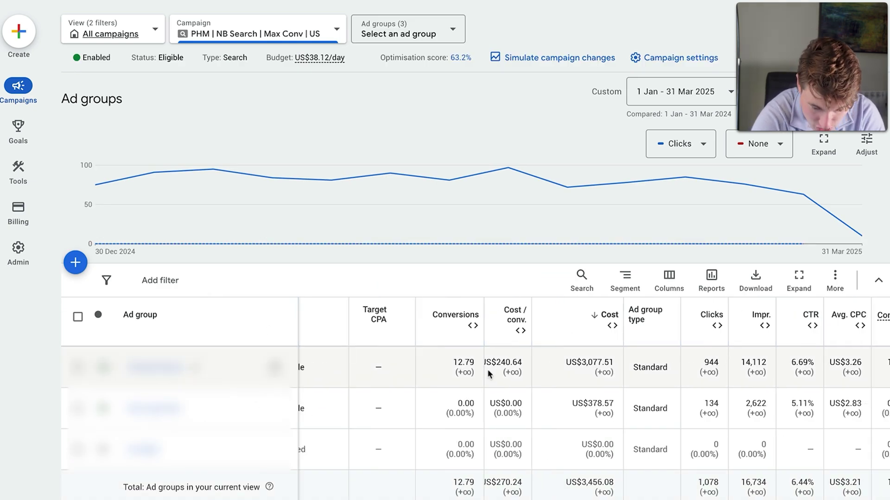
right_click(487, 380)
click(454, 369)
scroll(445, 370, right, 1)
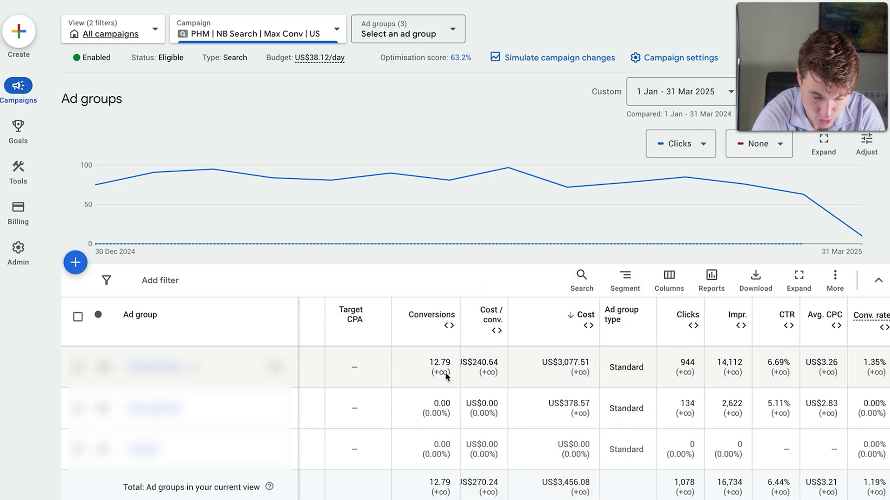
scroll(441, 374, left, 2)
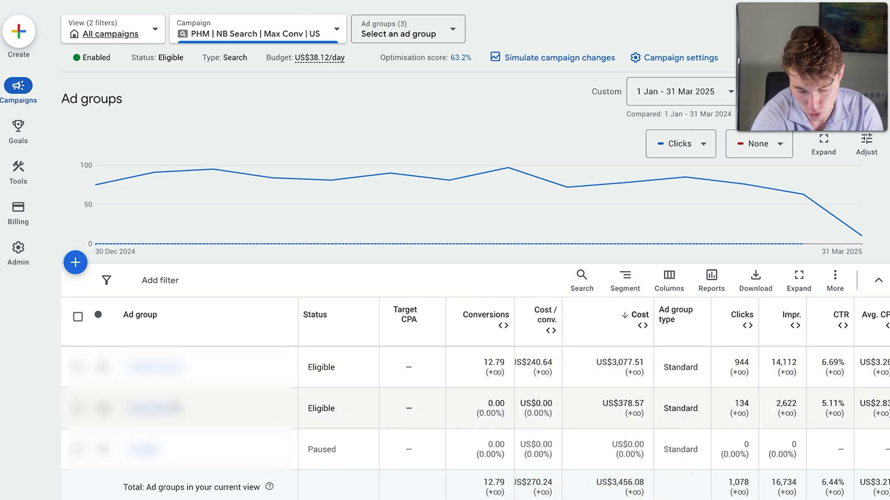
click(155, 368)
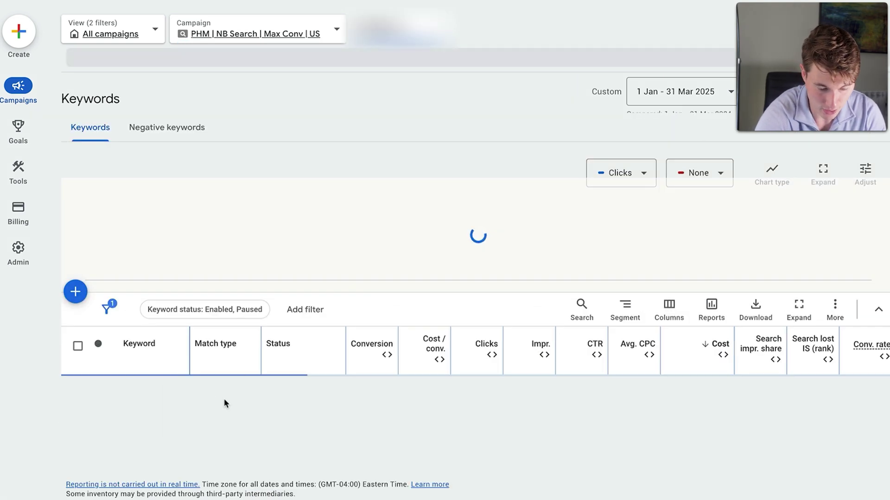
scroll(227, 401, down, 7)
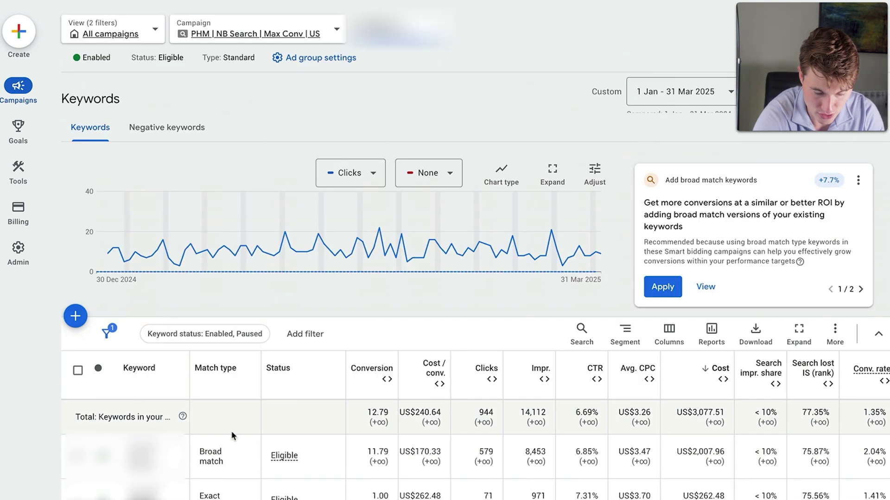
scroll(230, 433, down, 10)
scroll(230, 433, up, 5)
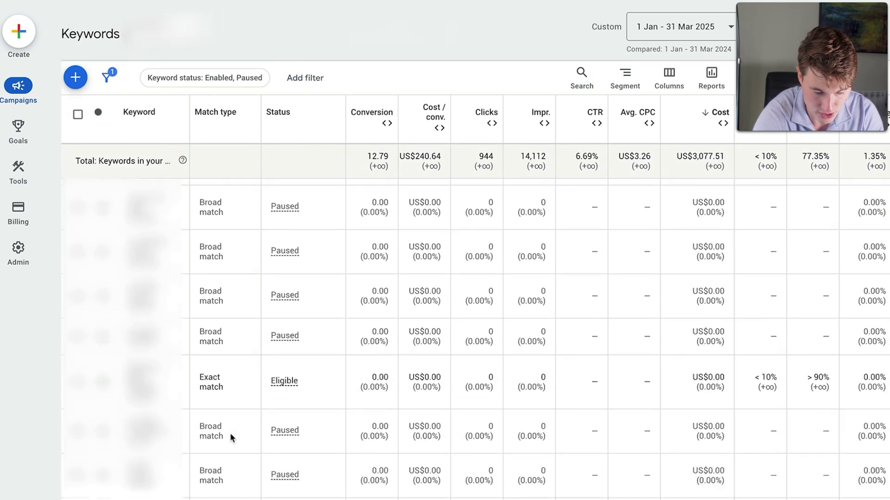
scroll(229, 432, up, 10)
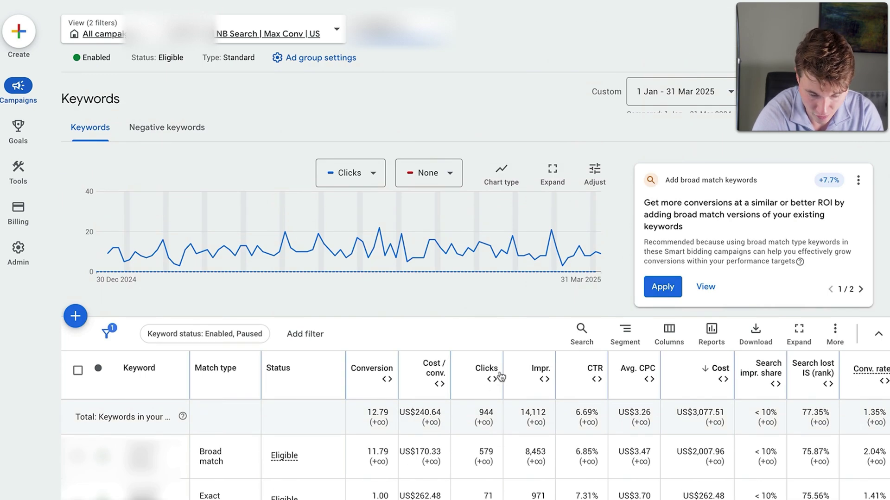
scroll(716, 340, down, 3)
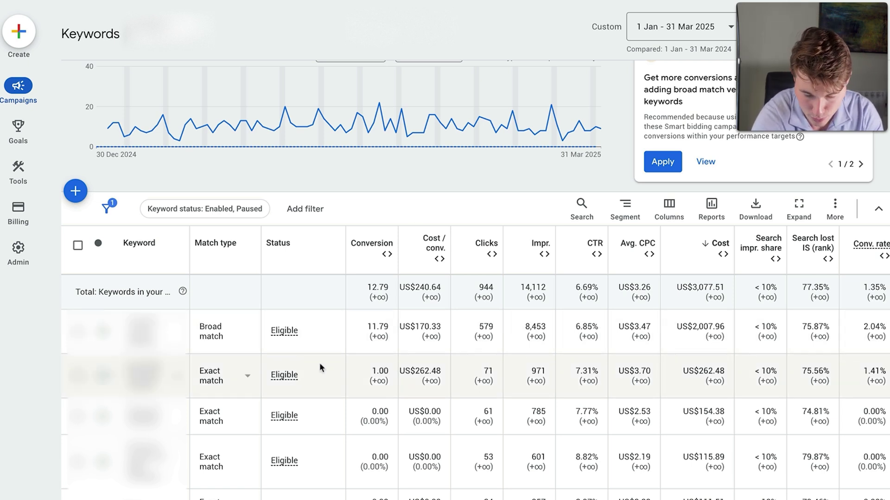
- Return to the all-campaigns list and scroll through the seven enabled campaigns
mouse_move(2, 127)
mouse_move(19, 88)
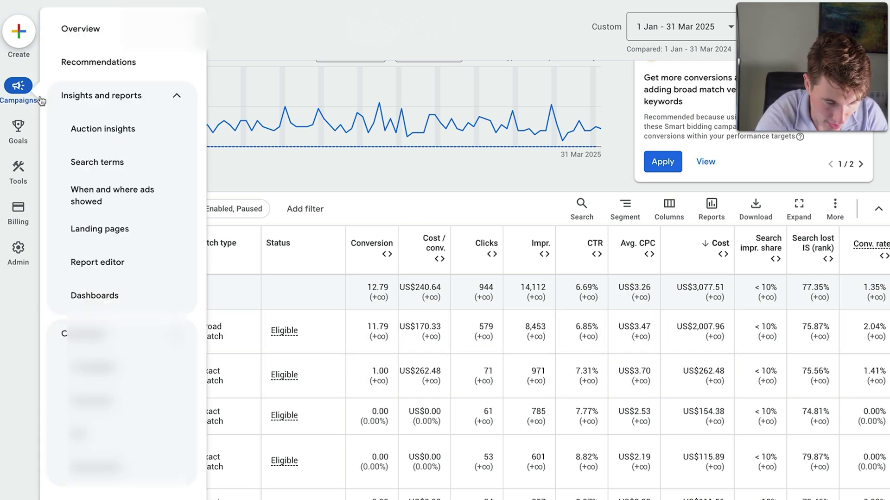
click(86, 332)
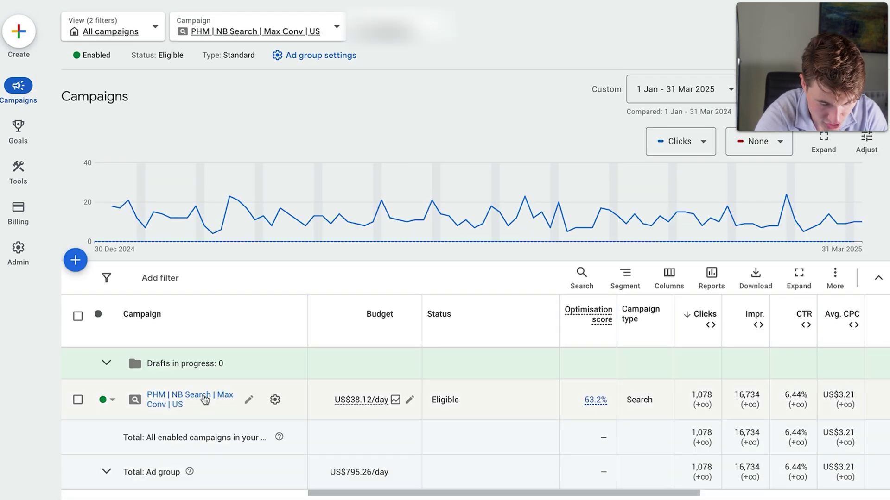
mouse_move(18, 92)
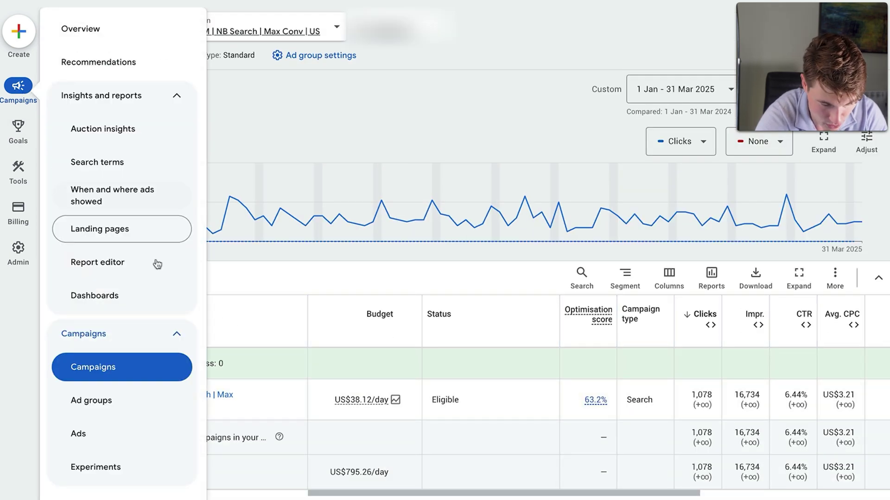
click(86, 334)
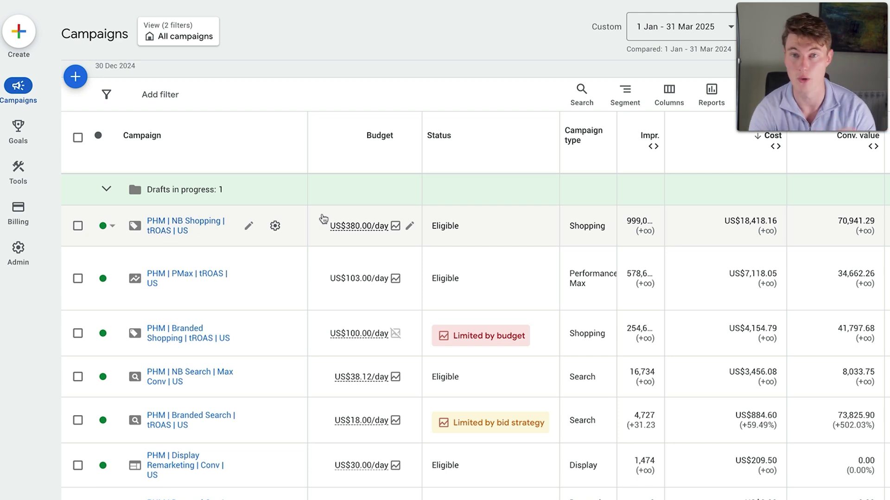
scroll(304, 277, down, 2)
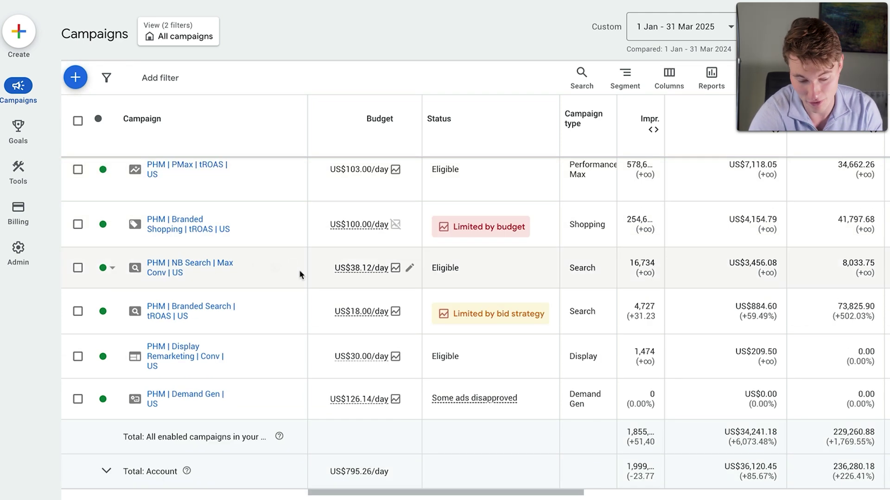
scroll(289, 264, up, 1)
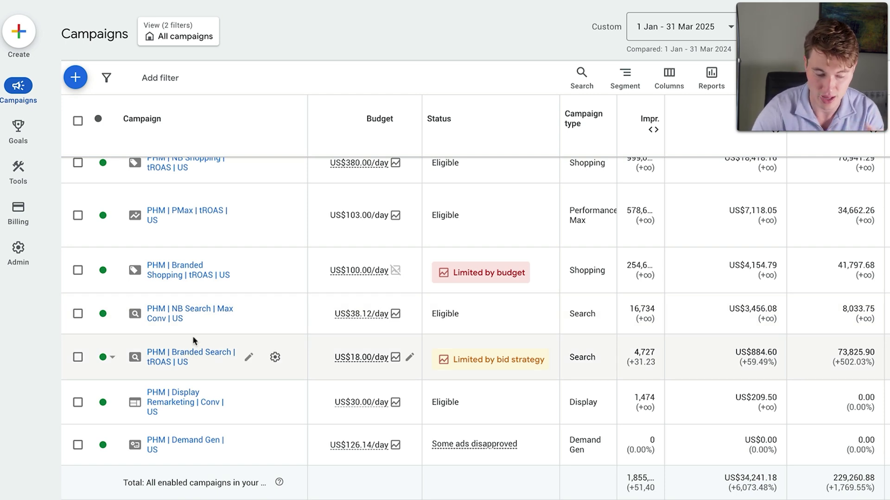
- Open Ad group 1 of PHM | Display Remarketing | Conv | US to view its responsive display ad
click(182, 395)
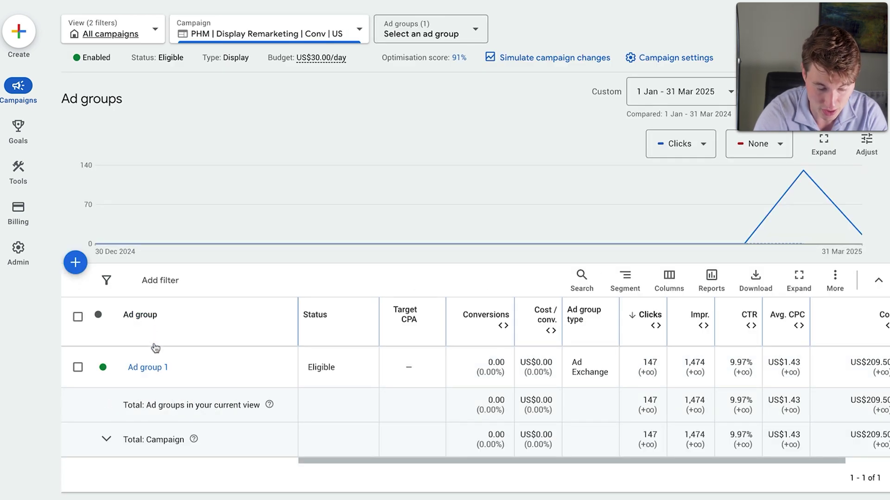
click(148, 368)
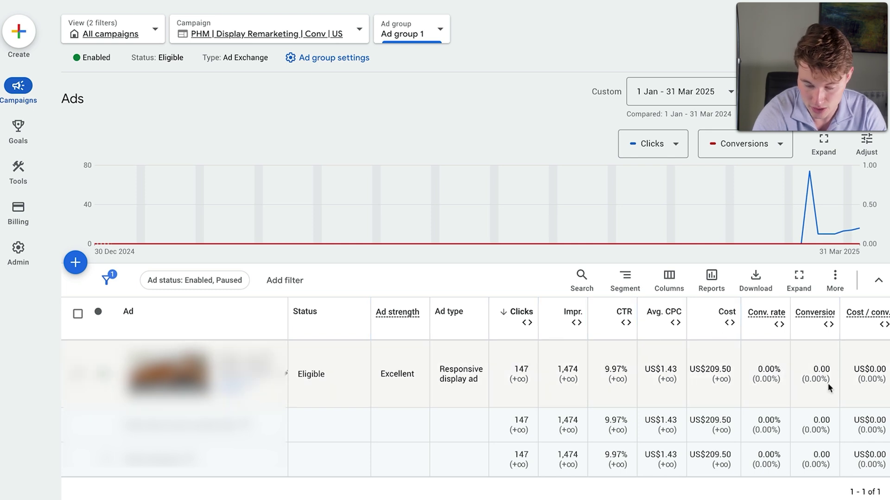
- Switch the view to all campaigns and open the account Overview page for 1 Jan – 31 Mar 2025
click(108, 36)
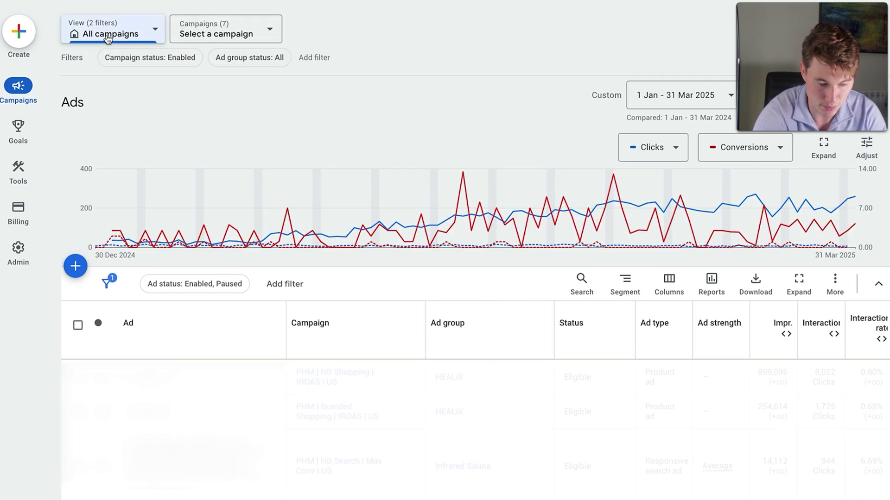
mouse_move(19, 88)
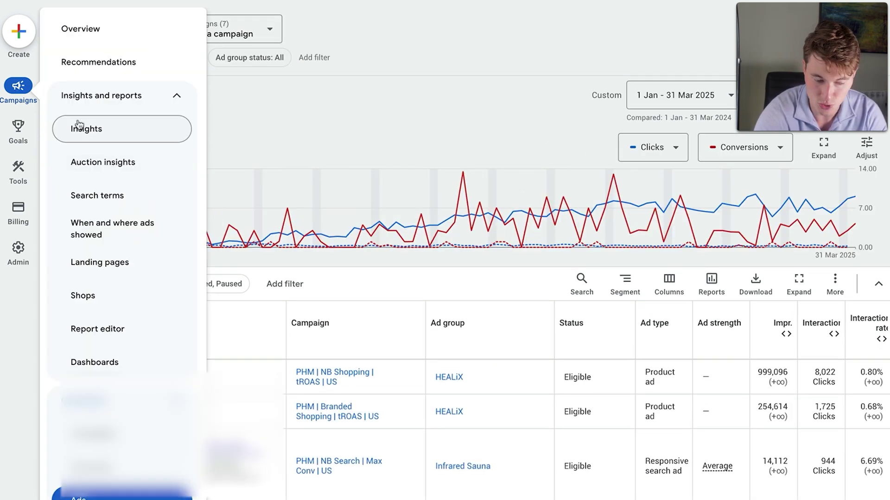
click(19, 85)
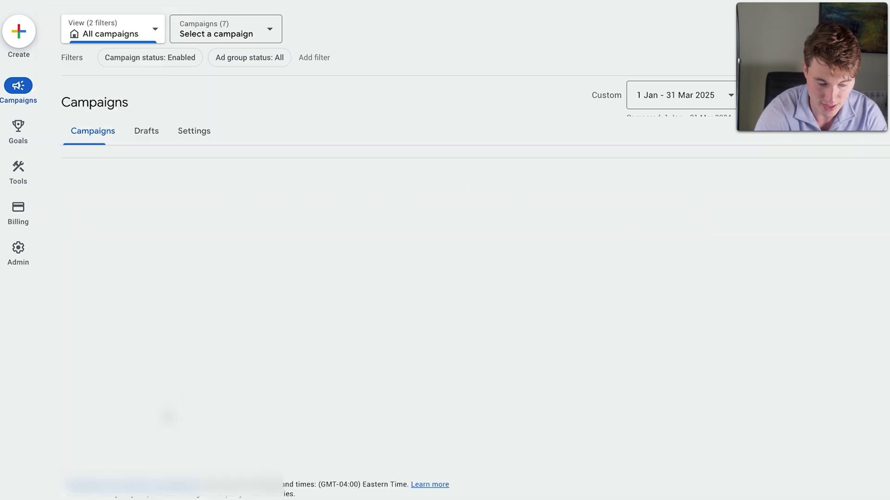